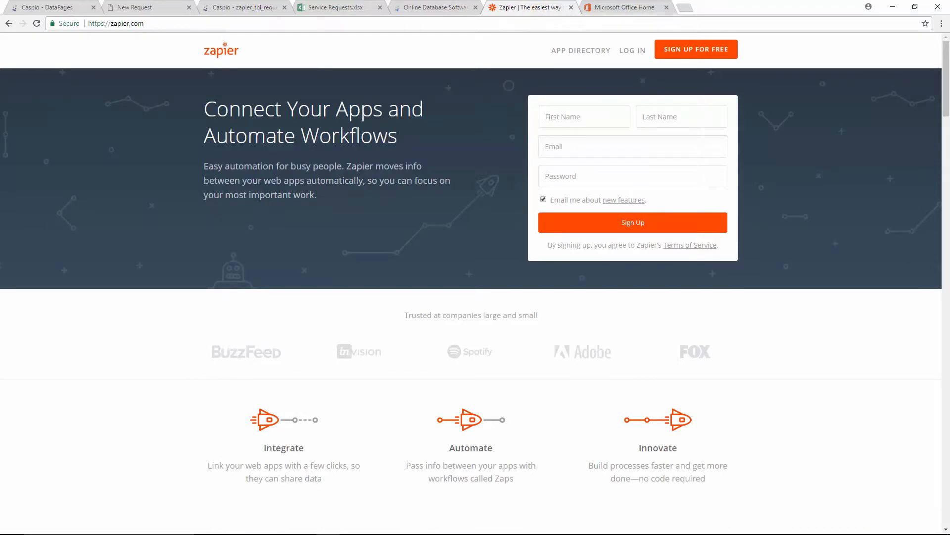
Start a new Zap and name it Excel Backup – Service Requests
{"action": "left_click", "coordinate": [615, 6]}
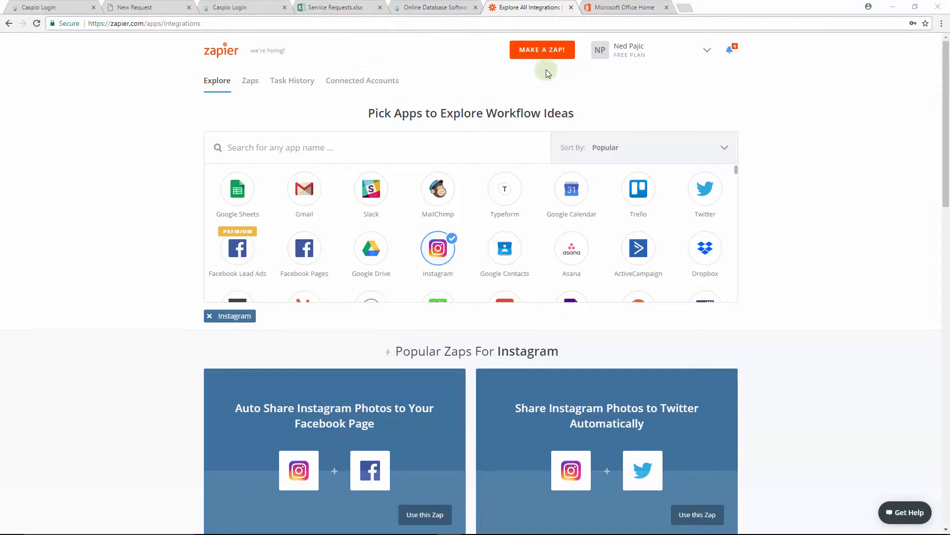
{"action": "left_click", "coordinate": [545, 53]}
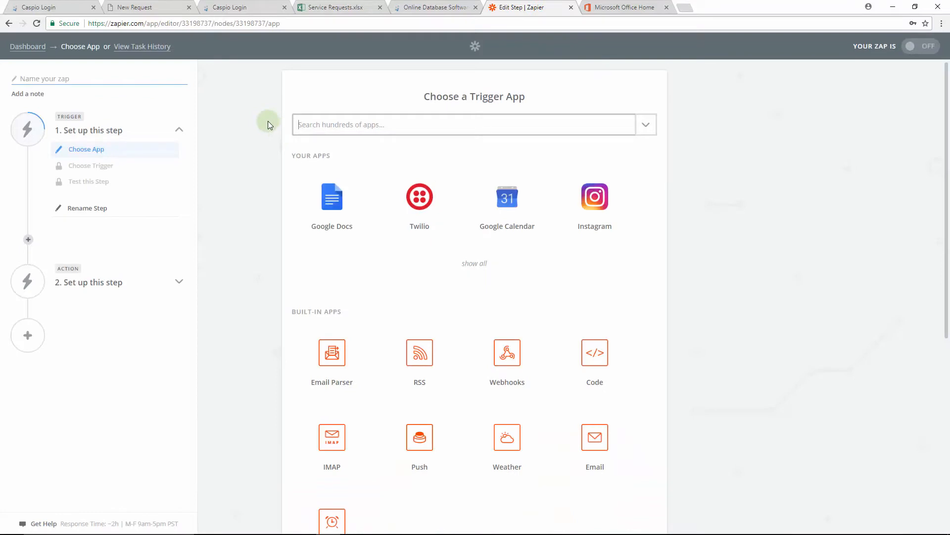
{"action": "left_click", "coordinate": [152, 79]}
{"action": "type", "text": "Excel Backup – Service Requests"}
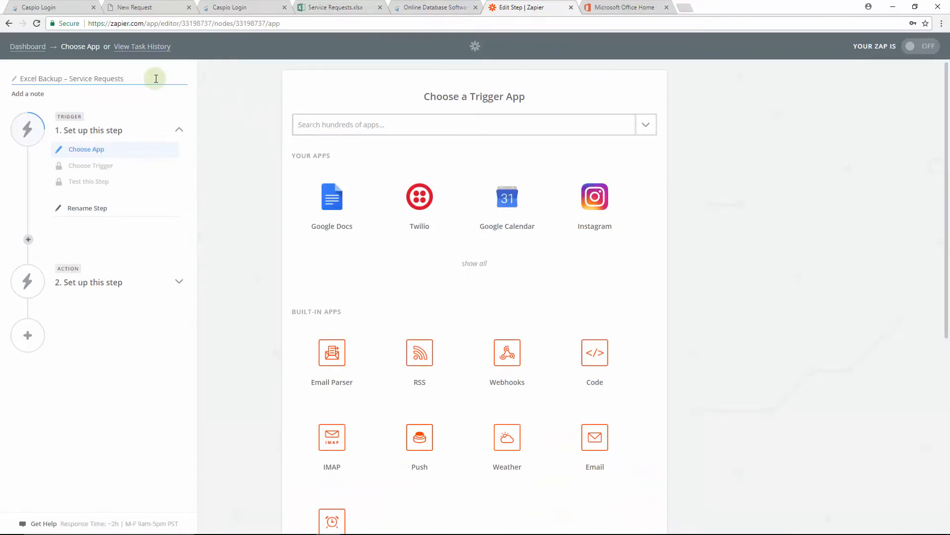
Choose Caspio Cloud Database as the trigger app with the New Record trigger
{"action": "left_click", "coordinate": [348, 124]}
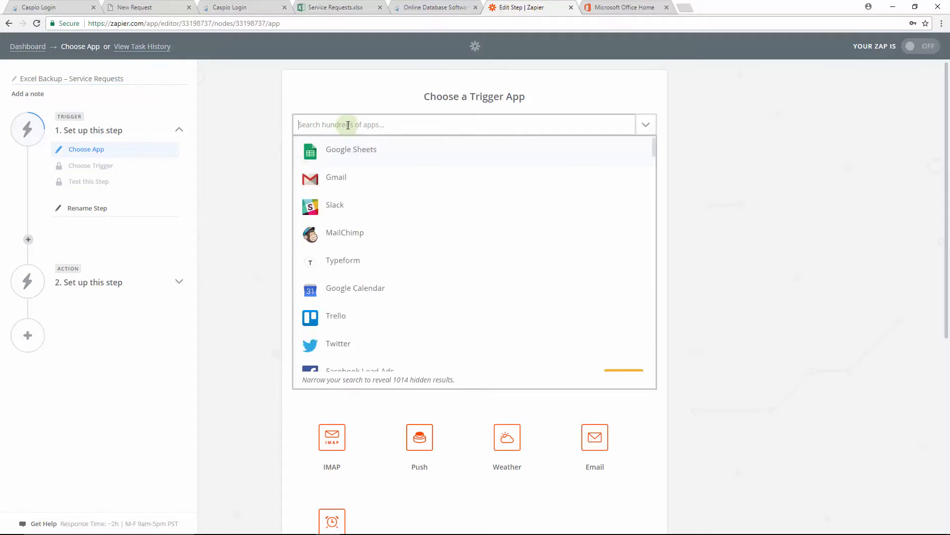
{"action": "type", "text": "caspio"}
{"action": "left_click", "coordinate": [353, 151]}
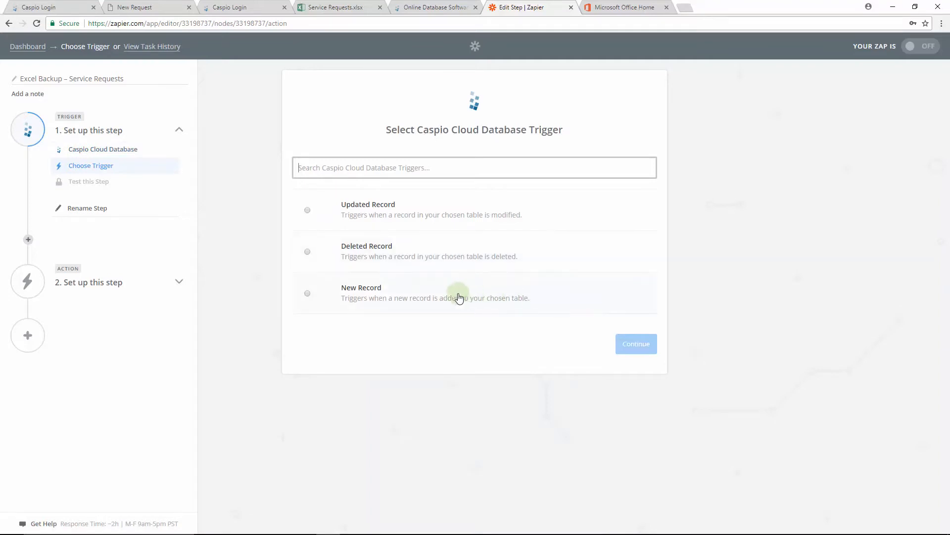
{"action": "left_click", "coordinate": [308, 294]}
{"action": "left_click", "coordinate": [619, 344]}
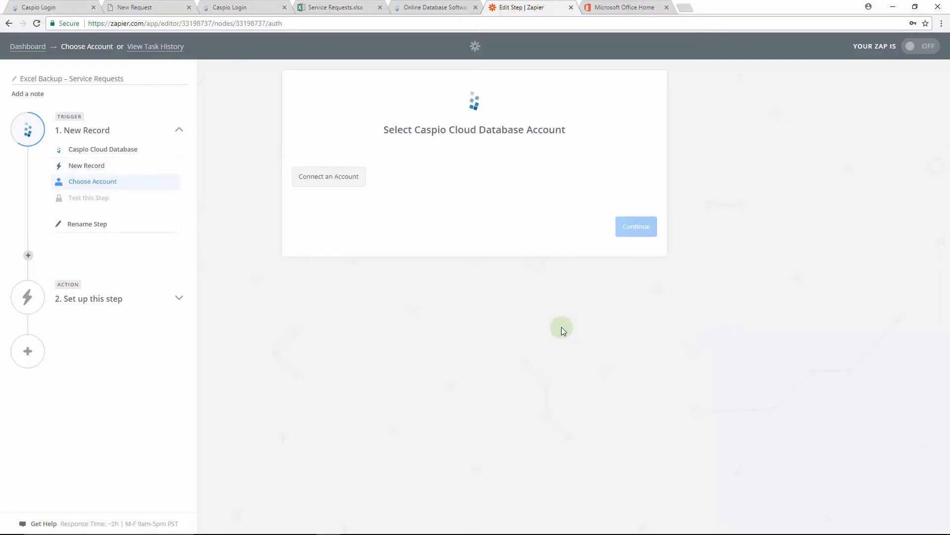
Connect a Caspio Cloud Database account by entering the account subdomain and allowing Zapier access, then save
{"action": "left_click", "coordinate": [339, 179]}
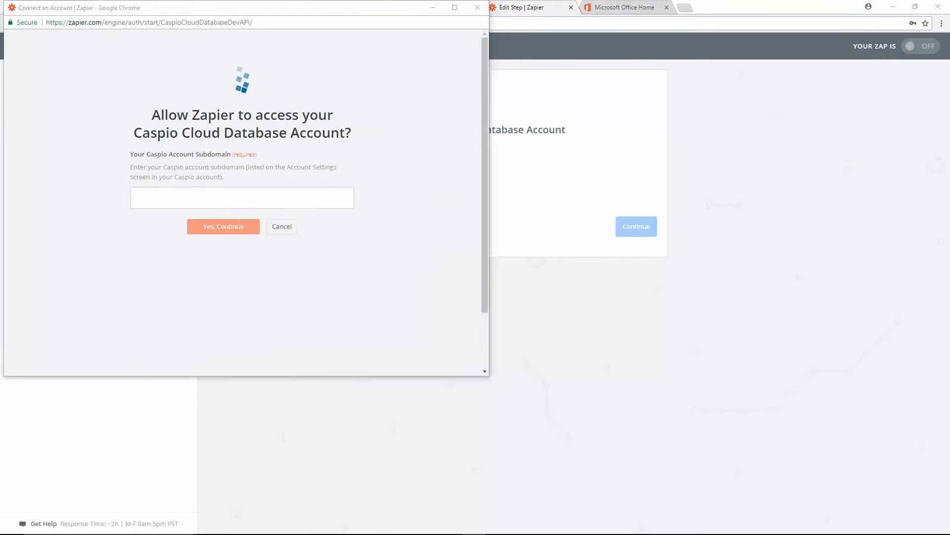
{"action": "left_click", "coordinate": [288, 199]}
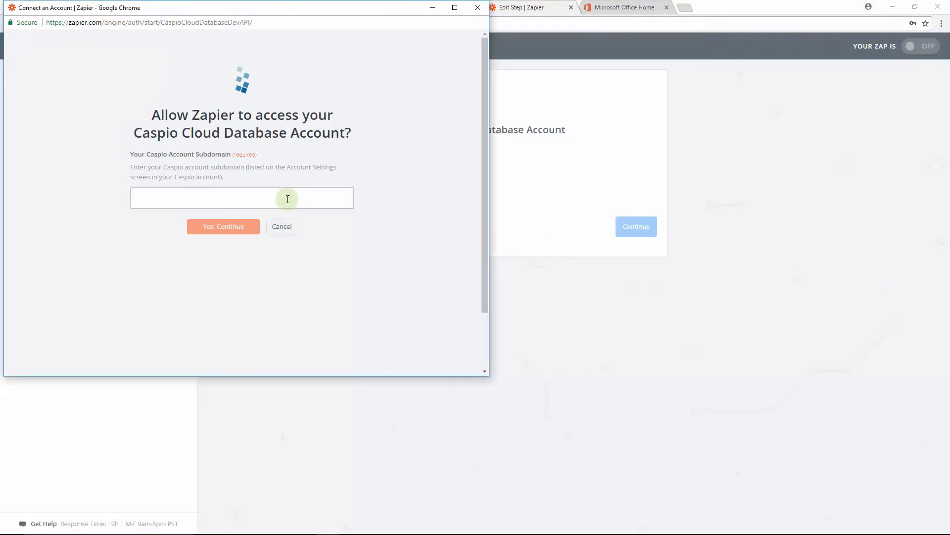
{"action": "type", "text": "c0abb209.caspio.com"}
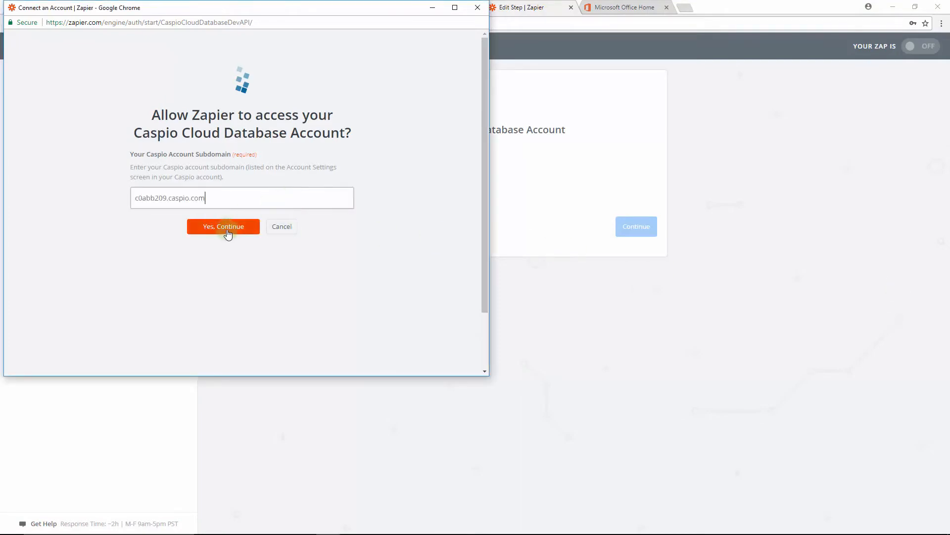
{"action": "left_click", "coordinate": [236, 239]}
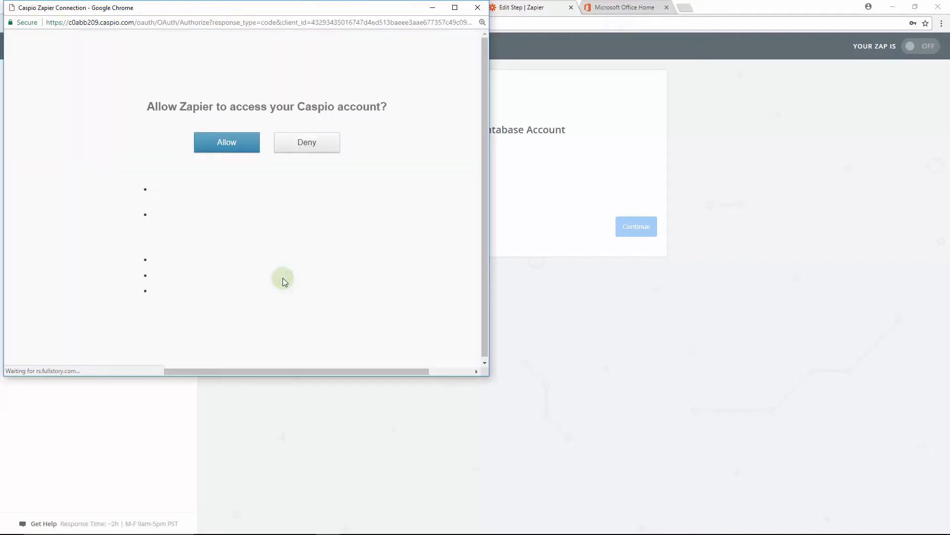
{"action": "left_click", "coordinate": [234, 178]}
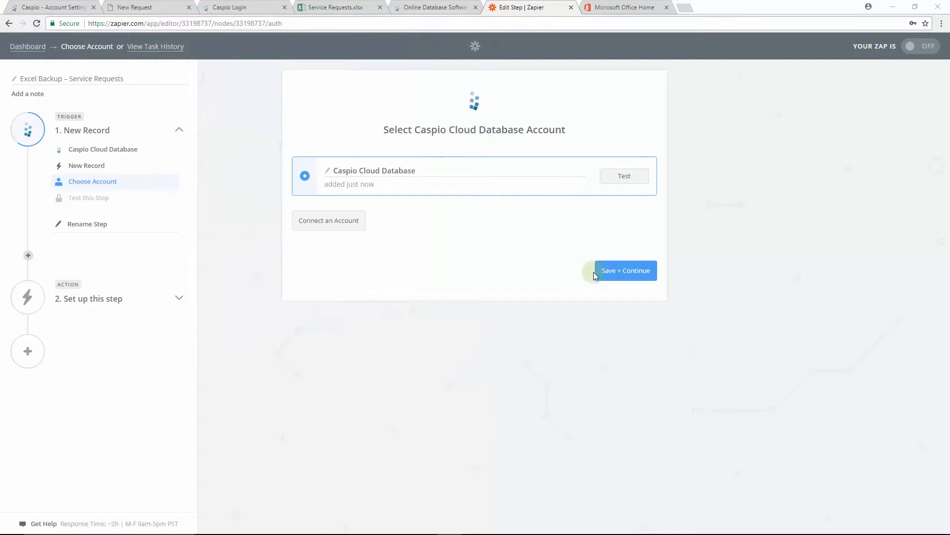
{"action": "left_click", "coordinate": [596, 273]}
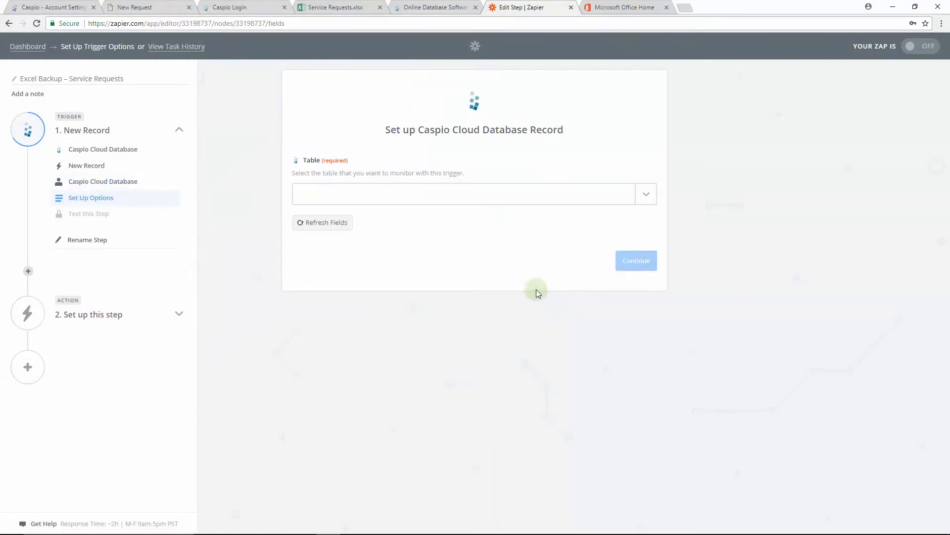
Set the trigger table to zapier_tbl_requests and test the trigger by fetching an existing record
{"action": "left_click", "coordinate": [512, 198]}
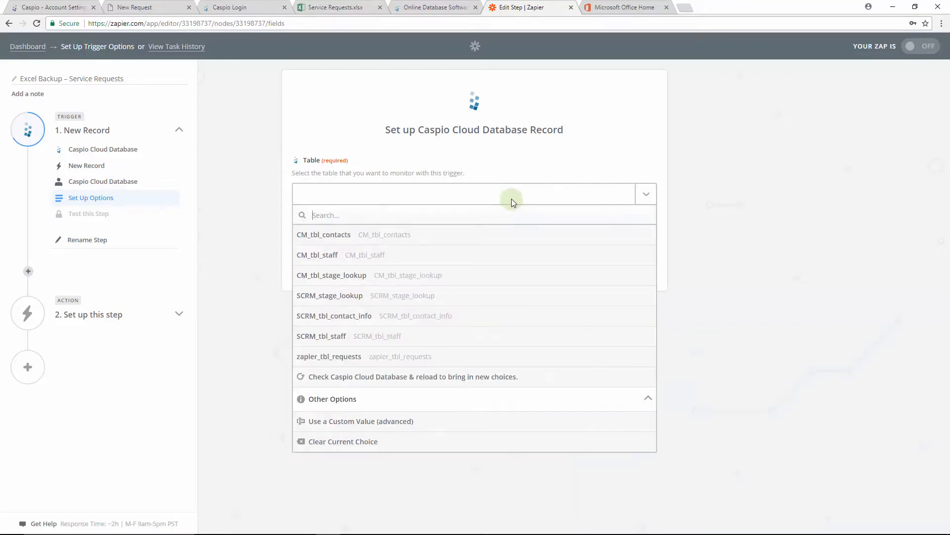
{"action": "left_click", "coordinate": [425, 355]}
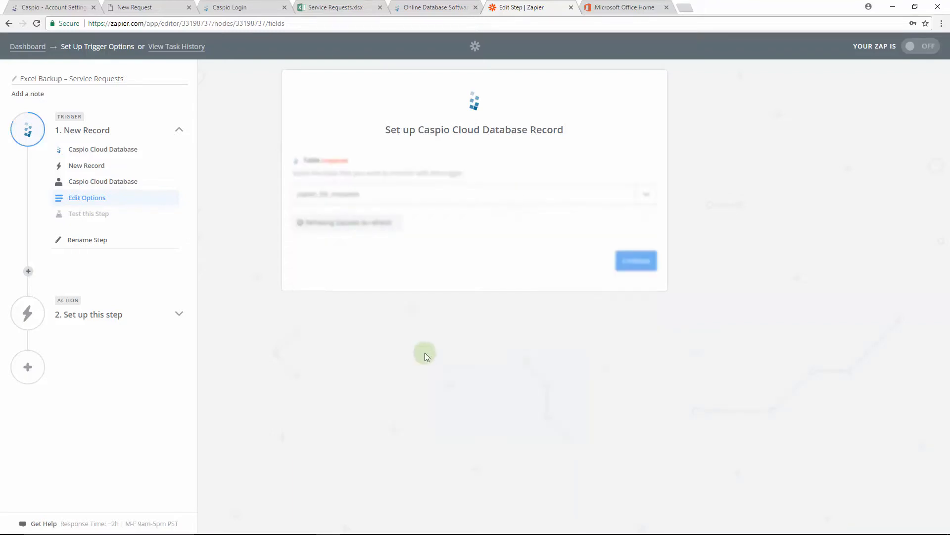
{"action": "left_click", "coordinate": [634, 266]}
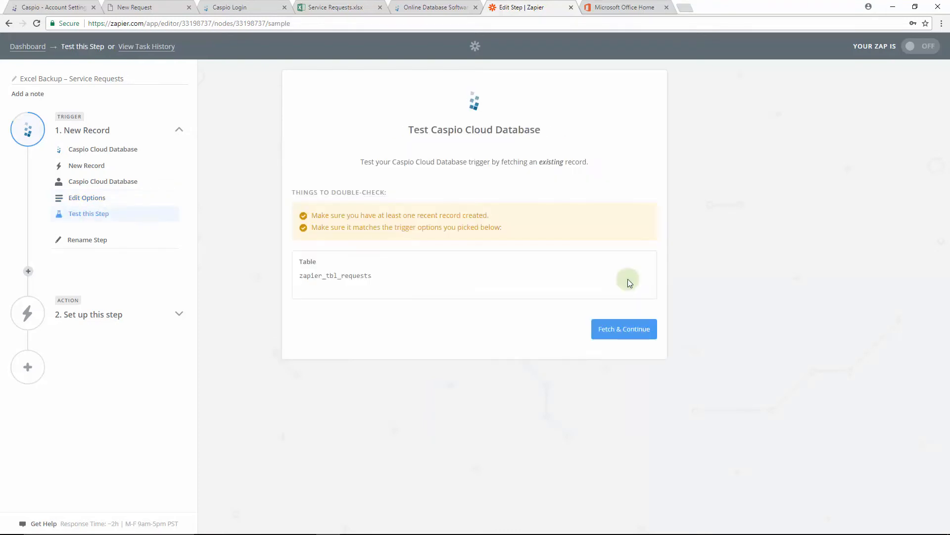
{"action": "left_click", "coordinate": [628, 333]}
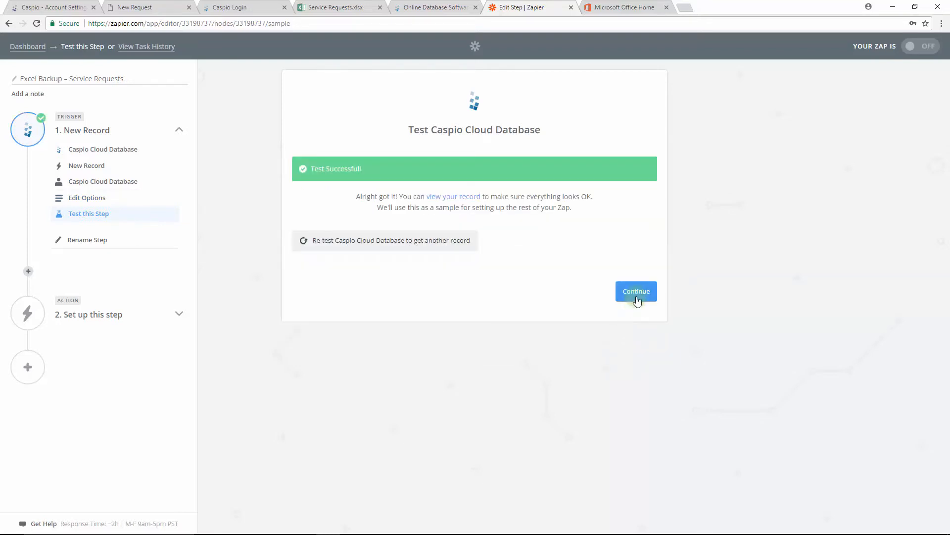
{"action": "left_click", "coordinate": [637, 296]}
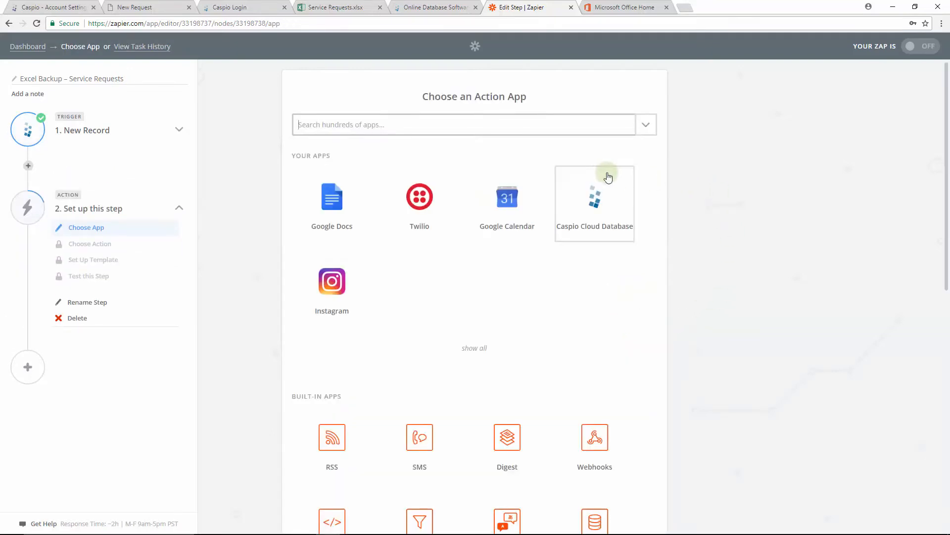
Choose Excel as the action app with the Add Row action
{"action": "left_click", "coordinate": [504, 125]}
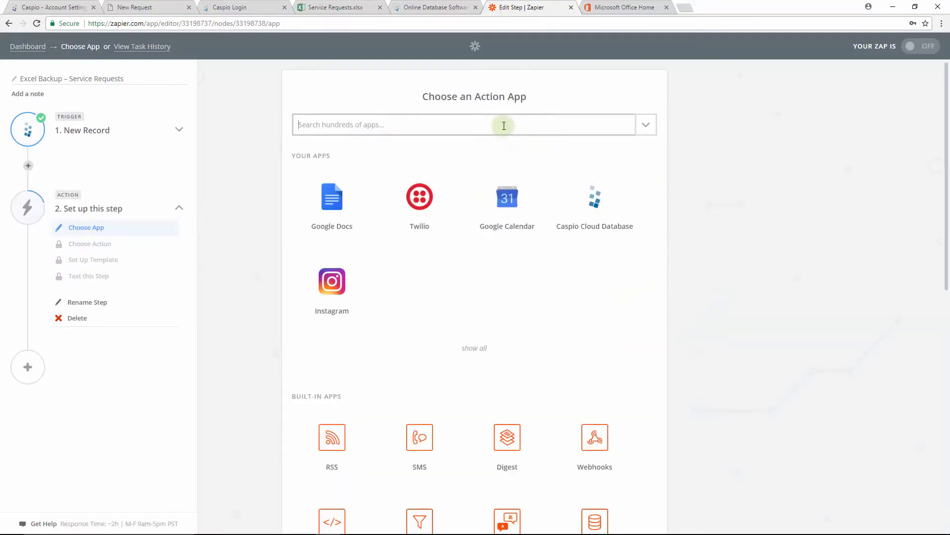
{"action": "type", "text": "excel"}
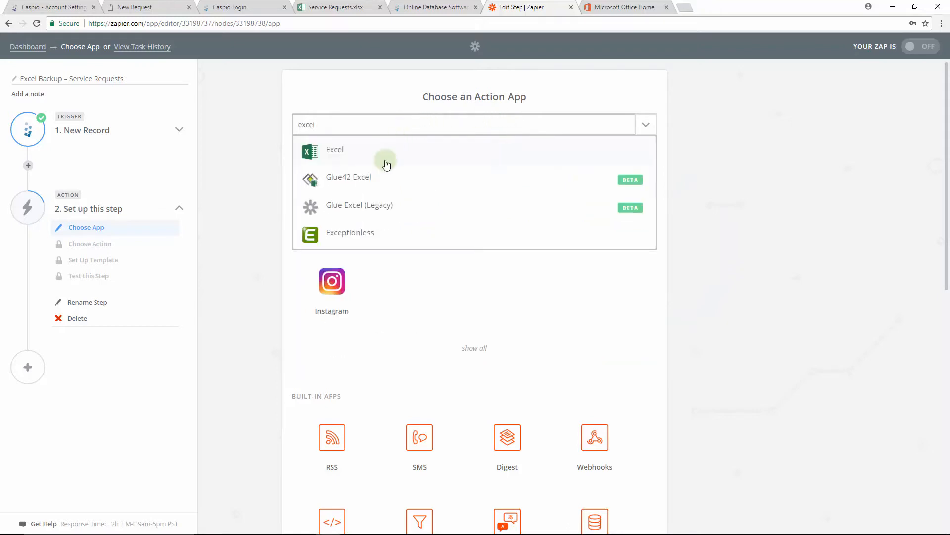
{"action": "left_click", "coordinate": [387, 164]}
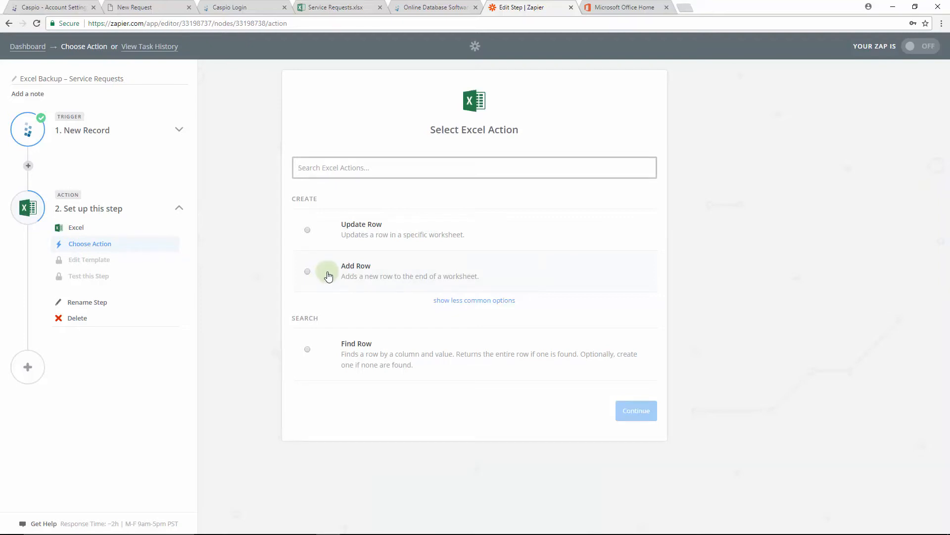
{"action": "left_click", "coordinate": [309, 272]}
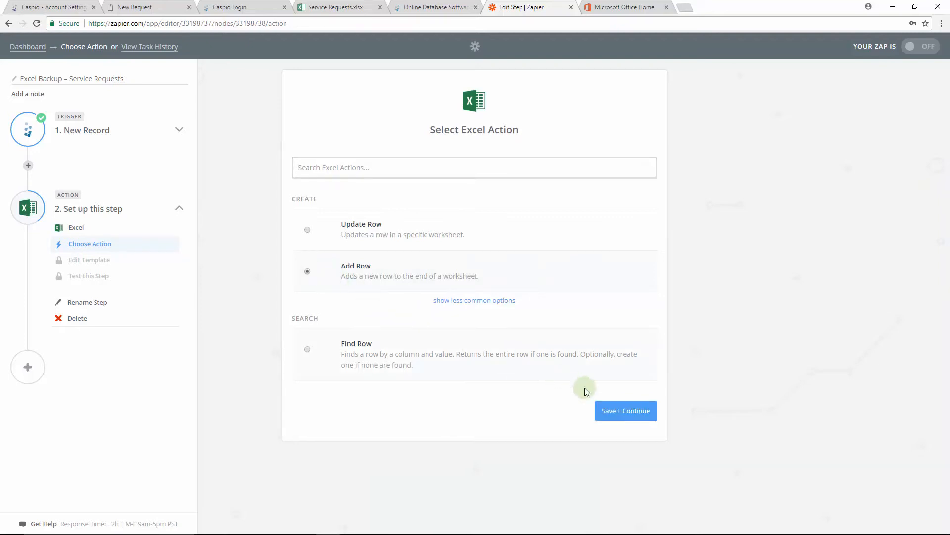
{"action": "left_click", "coordinate": [627, 411]}
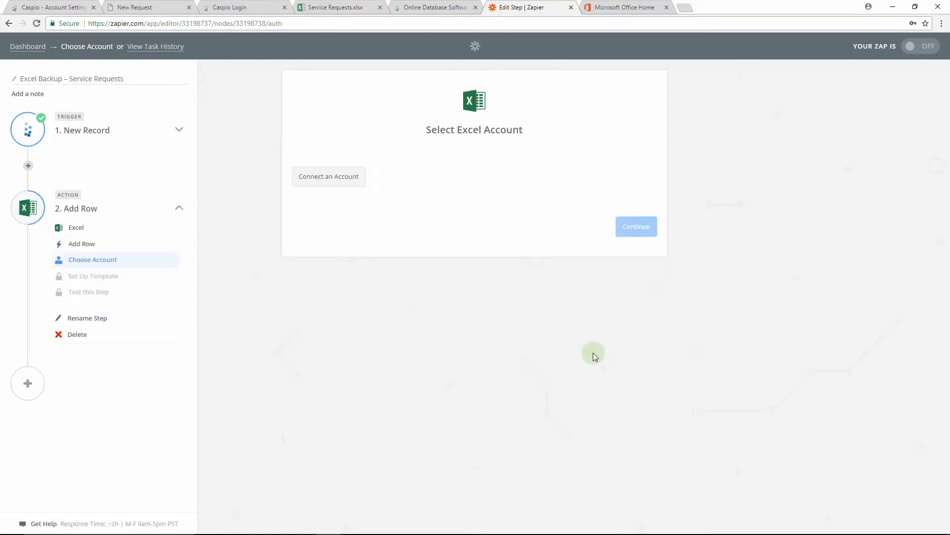
Connect an Excel account by picking the signed-in Microsoft account, then save
{"action": "left_click", "coordinate": [347, 184]}
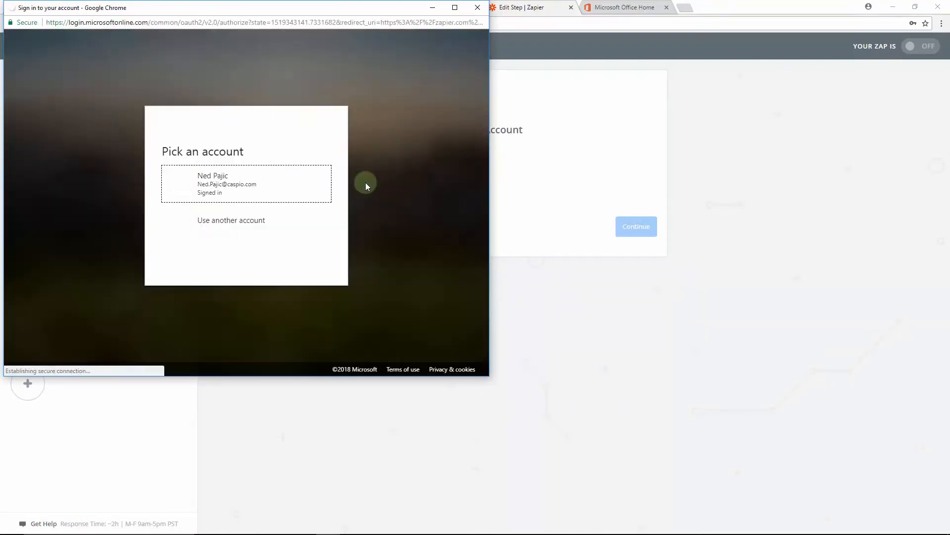
{"action": "left_click", "coordinate": [261, 185]}
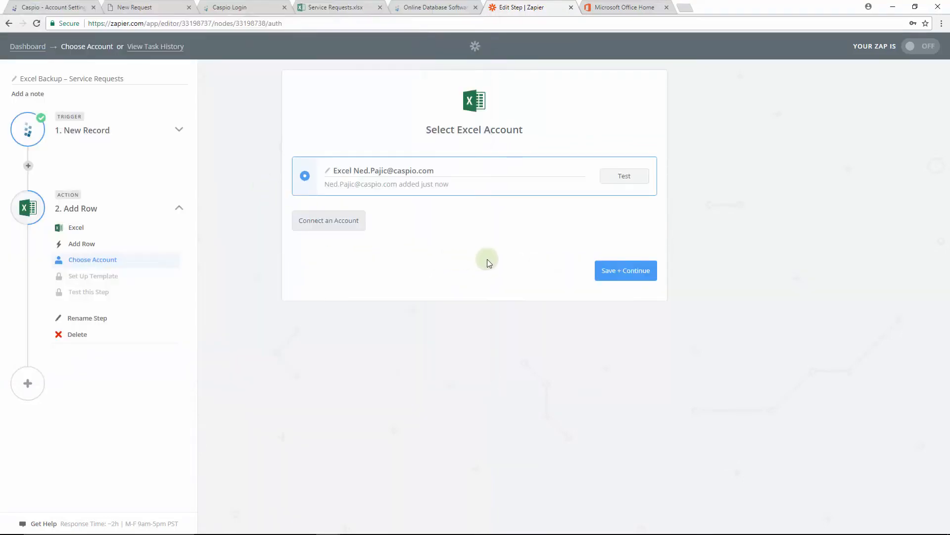
{"action": "left_click", "coordinate": [613, 269]}
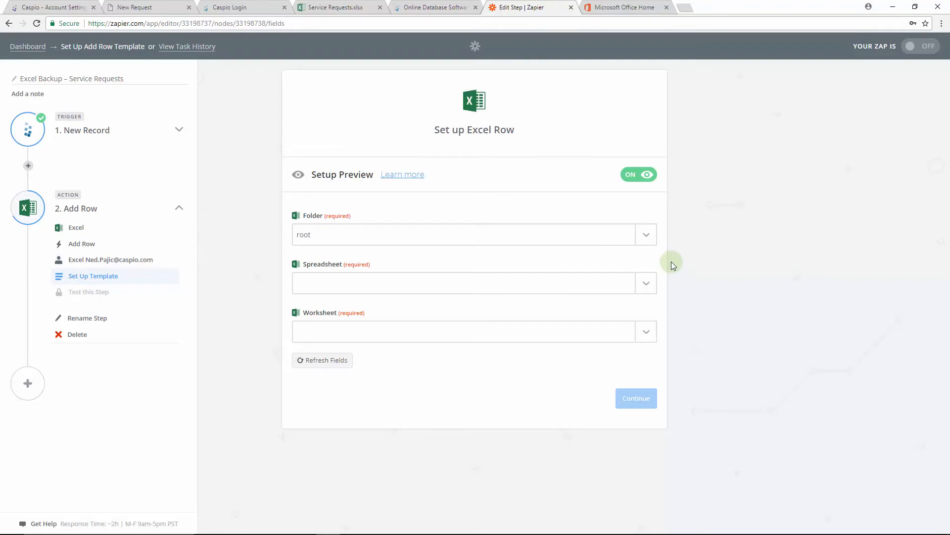
Select the Service Requests.xlsx spreadsheet and its Service Requests worksheet for the new row
{"action": "left_click", "coordinate": [646, 287]}
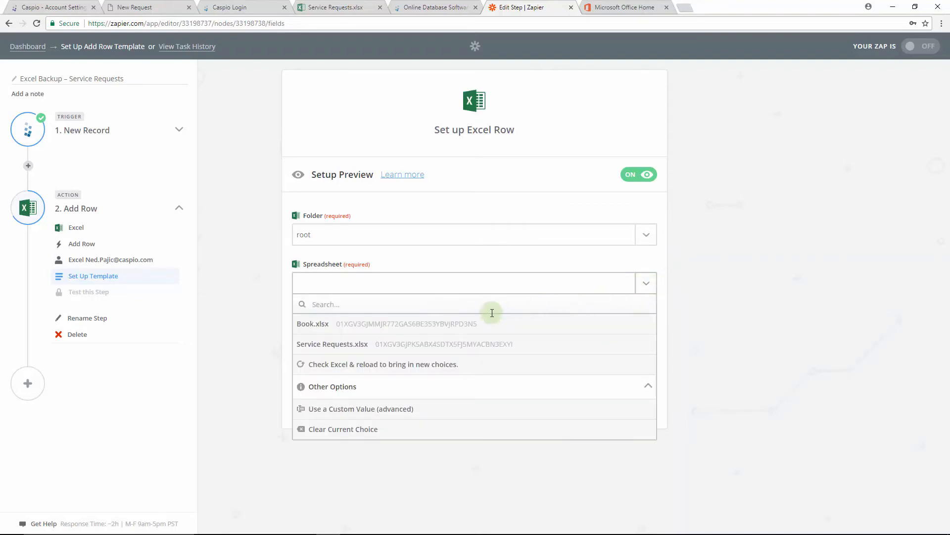
{"action": "left_click", "coordinate": [346, 344]}
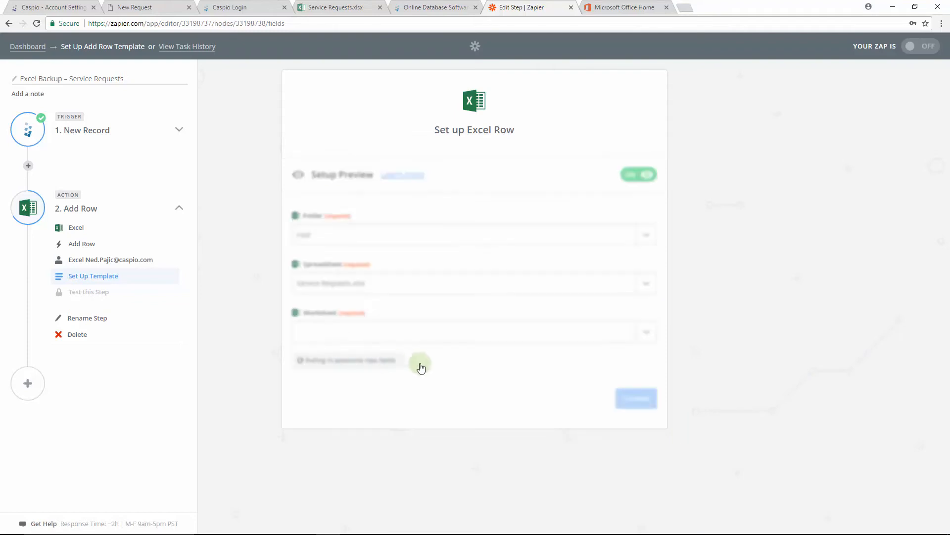
{"action": "left_click", "coordinate": [447, 329]}
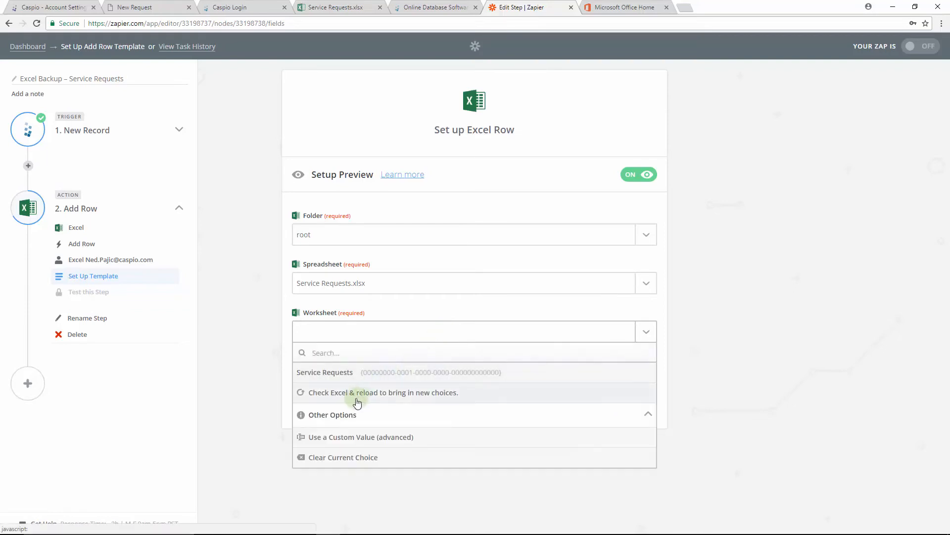
{"action": "left_click", "coordinate": [346, 378]}
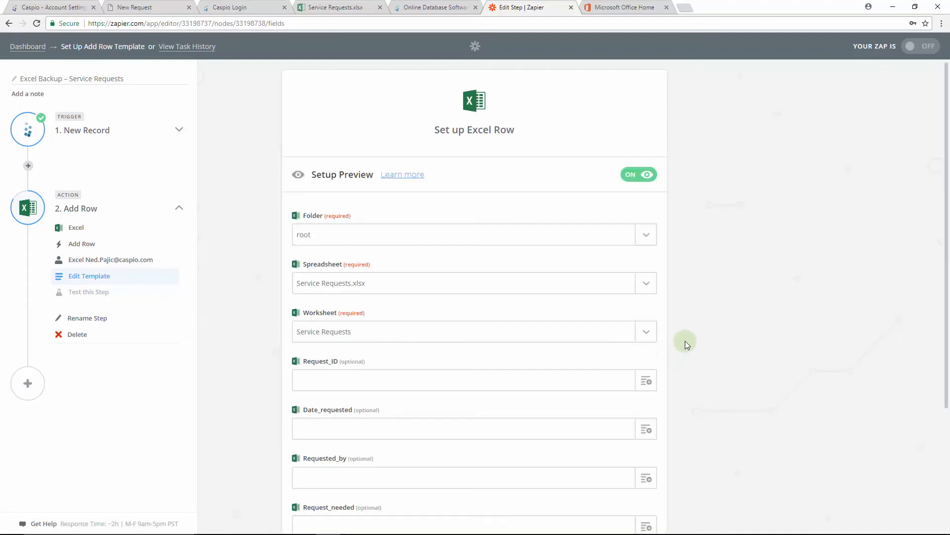
Map the Request_ID, Date_requested and Requested_by columns to the matching fields of the Caspio New Record
{"action": "scroll", "coordinate": [687, 339], "scroll_direction": "down", "scroll_amount": 3}
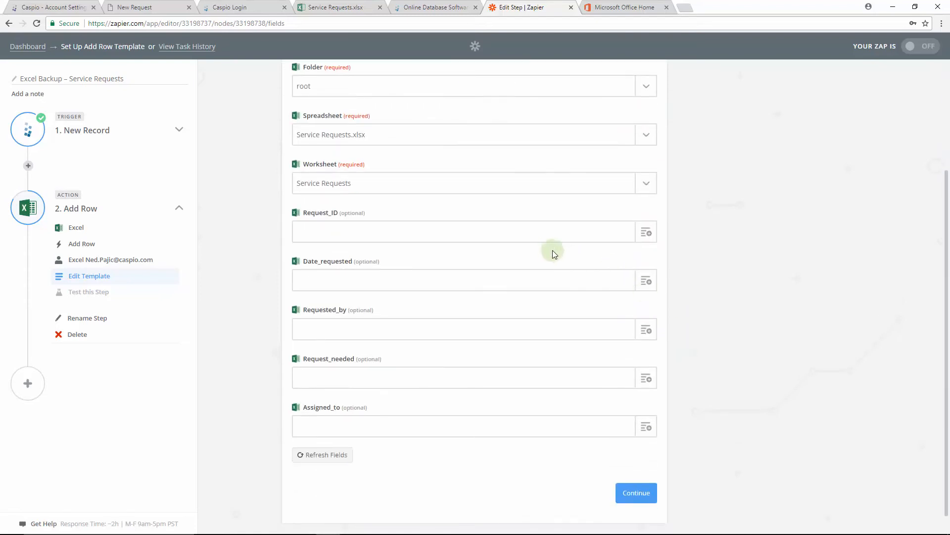
{"action": "left_click", "coordinate": [532, 232]}
{"action": "left_click", "coordinate": [644, 233]}
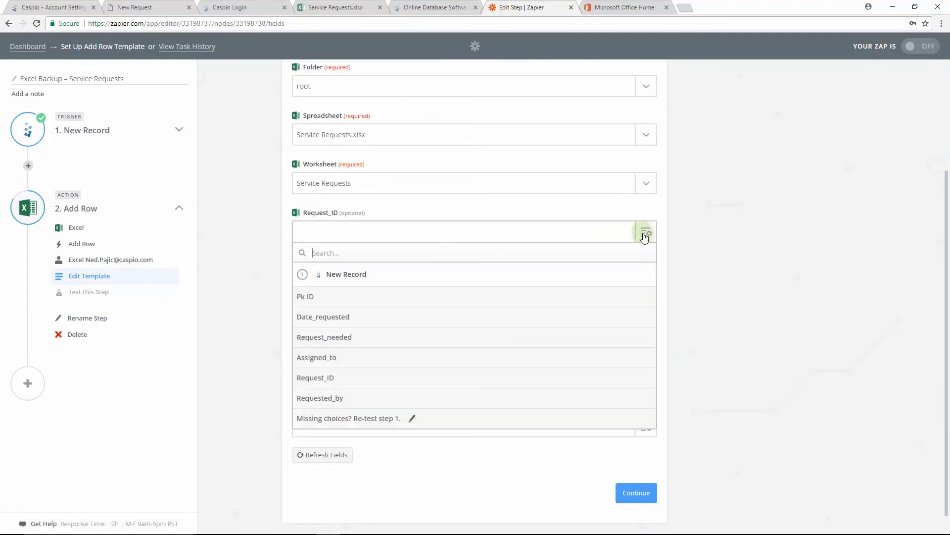
{"action": "left_click", "coordinate": [336, 381]}
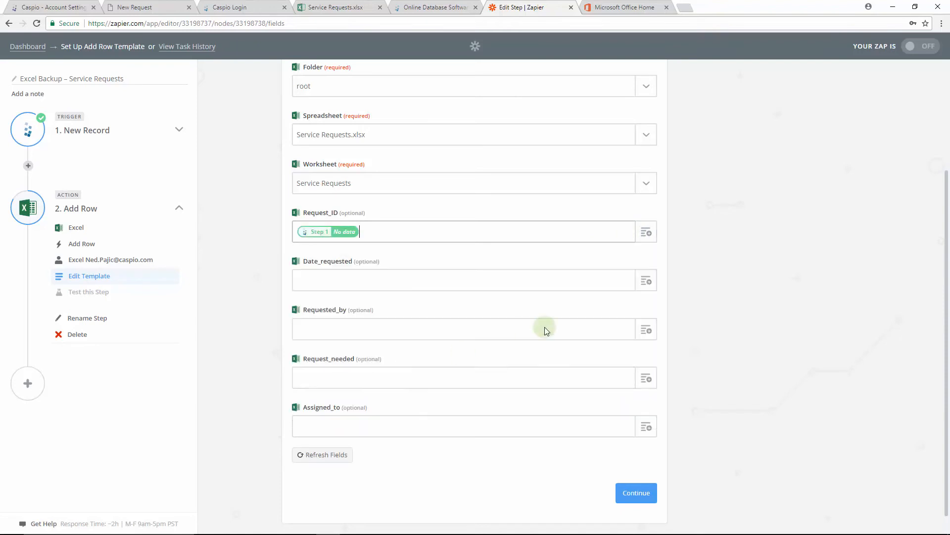
{"action": "left_click", "coordinate": [646, 281]}
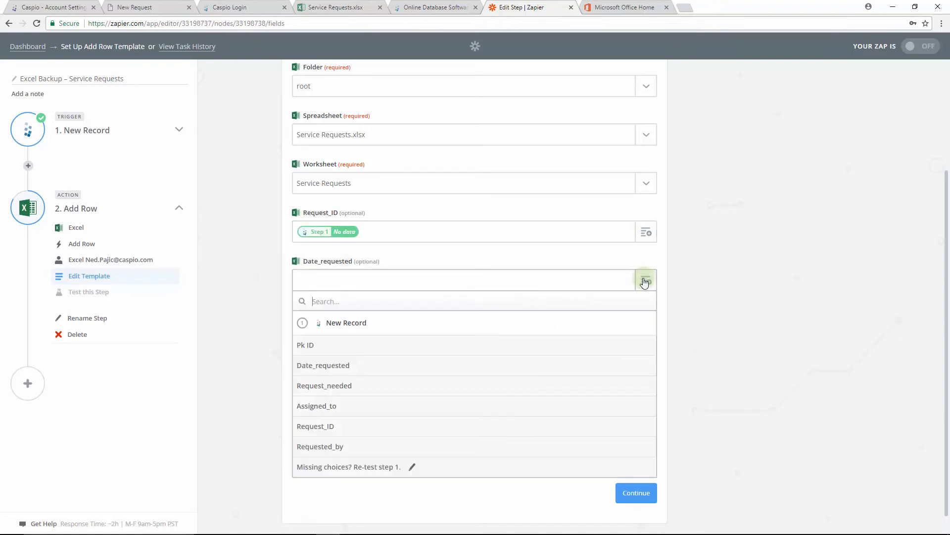
{"action": "left_click", "coordinate": [375, 366]}
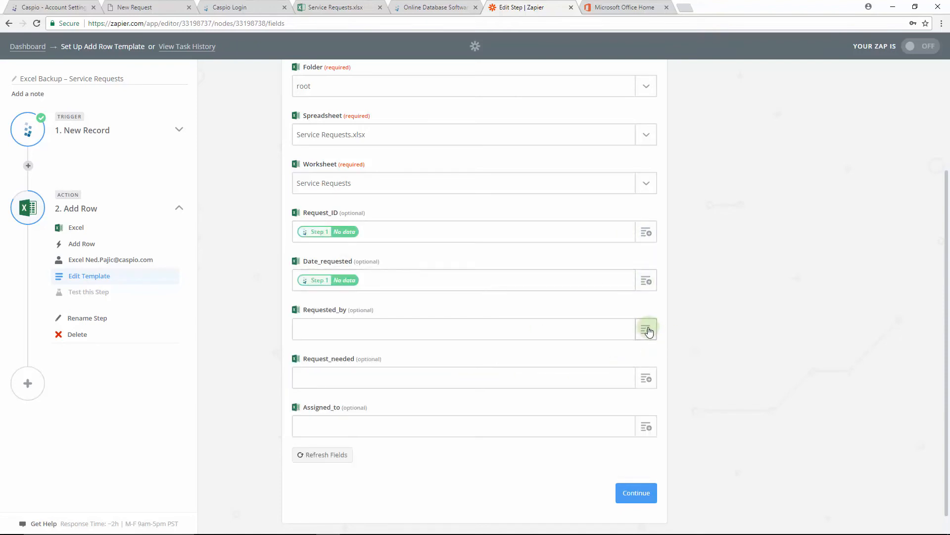
{"action": "left_click", "coordinate": [646, 330]}
{"action": "left_click", "coordinate": [347, 496]}
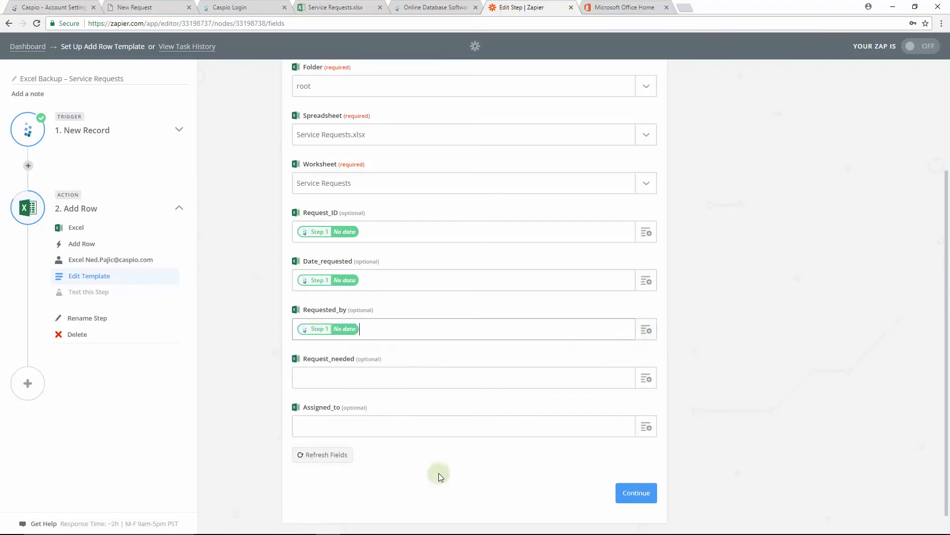
Map the Request_needed and Assigned_to columns to the matching Caspio New Record fields and continue
{"action": "left_click", "coordinate": [646, 378]}
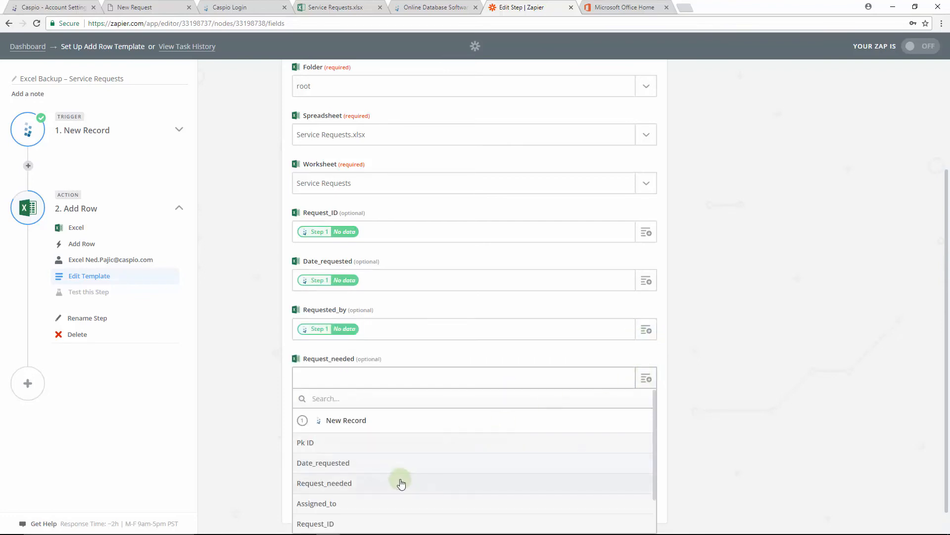
{"action": "left_click", "coordinate": [422, 483]}
{"action": "left_click", "coordinate": [646, 424]}
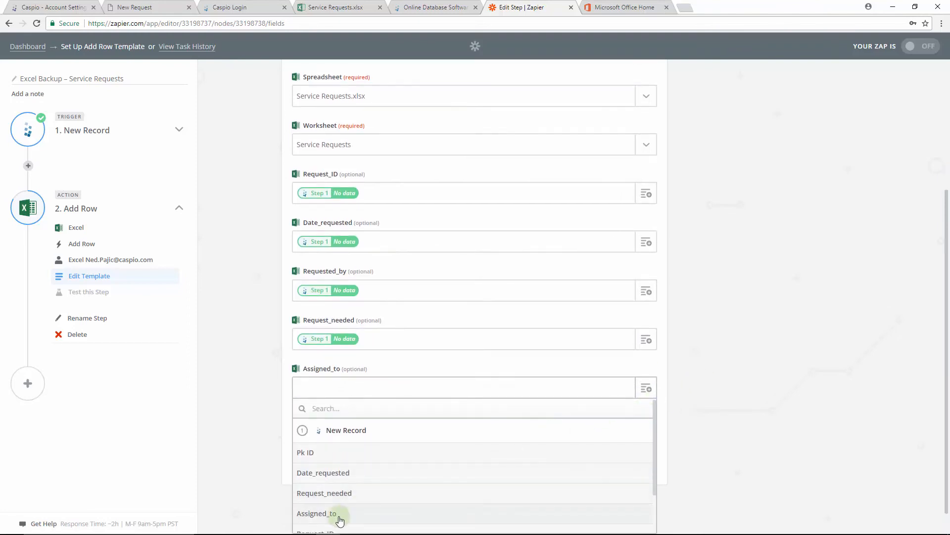
{"action": "left_click", "coordinate": [341, 516]}
{"action": "left_click", "coordinate": [632, 476]}
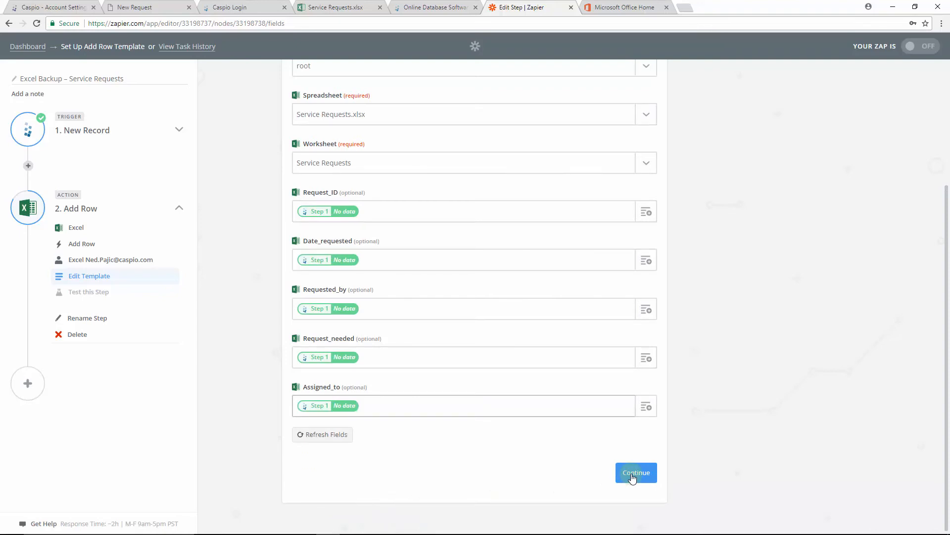
{"action": "left_click", "coordinate": [632, 476]}
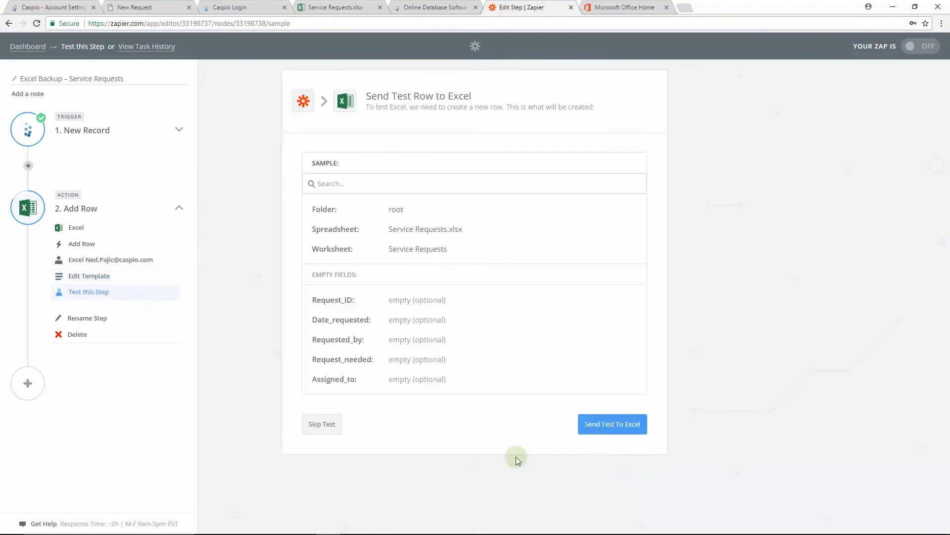
Skip the test row, finish the Zap setup, and switch the Zap on
{"action": "left_click", "coordinate": [323, 426]}
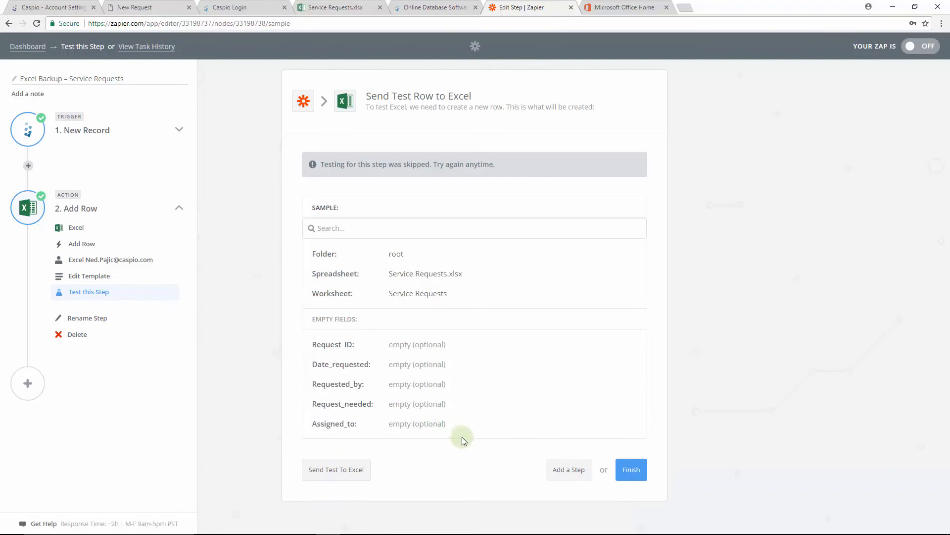
{"action": "left_click", "coordinate": [634, 465]}
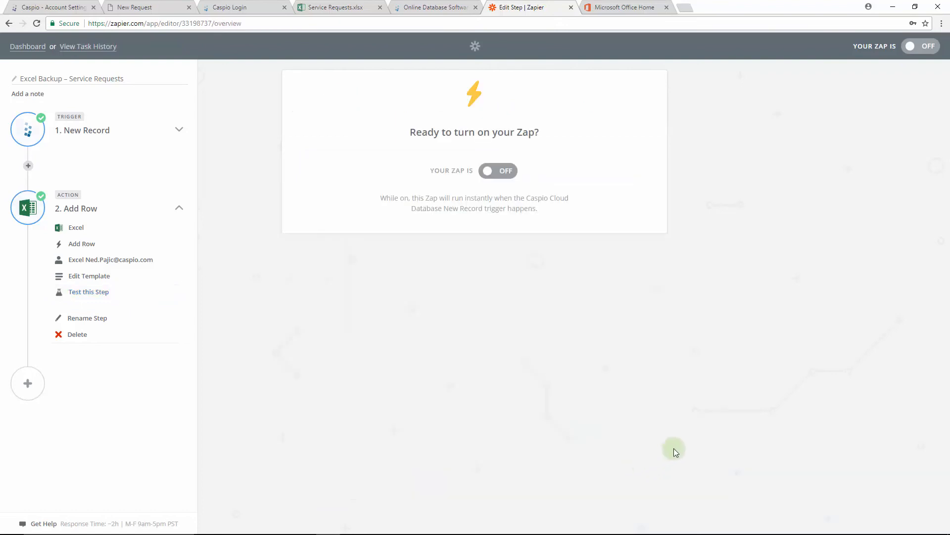
{"action": "left_click", "coordinate": [493, 173]}
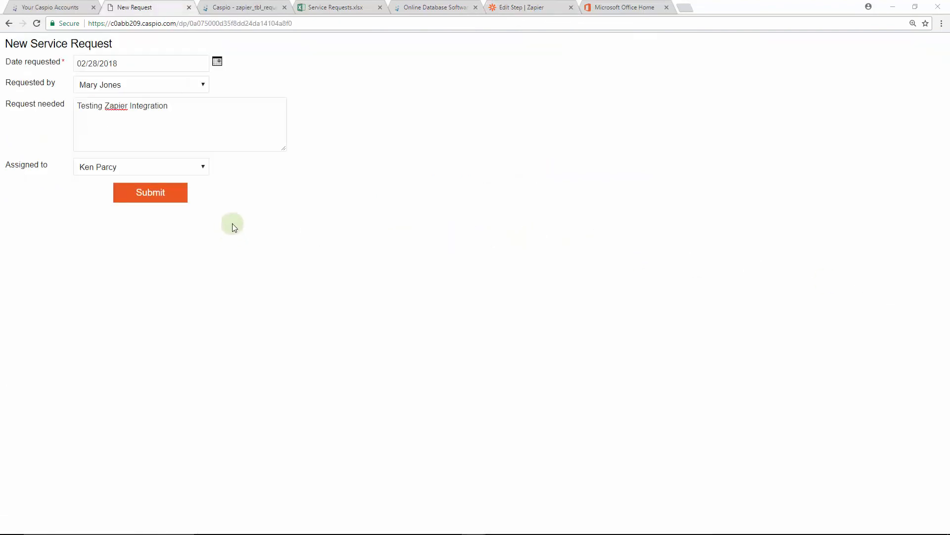
Submit the prefilled New Service Request test form and refresh the zapier_tbl_requests datasheet in Caspio
{"action": "left_click", "coordinate": [179, 200]}
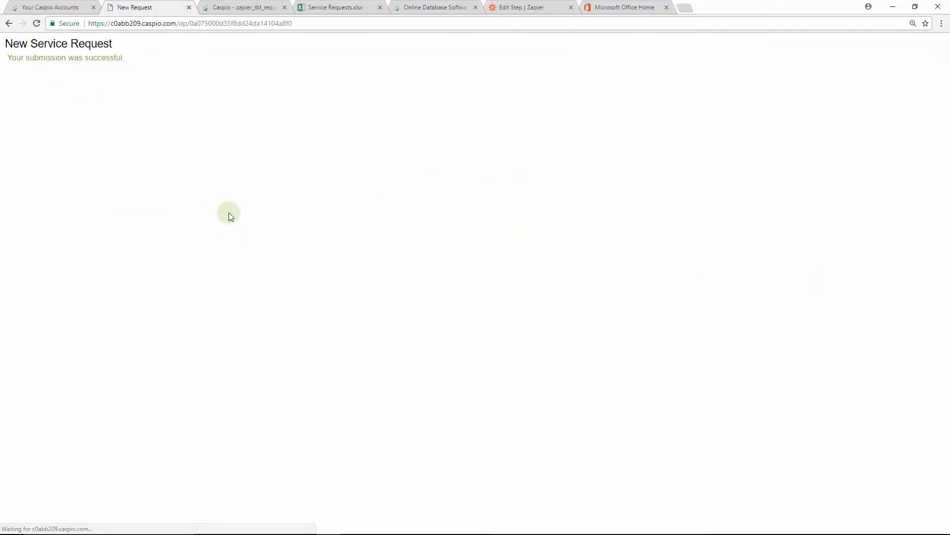
{"action": "key", "text": "ctrl+Tab"}
{"action": "left_click", "coordinate": [163, 127]}
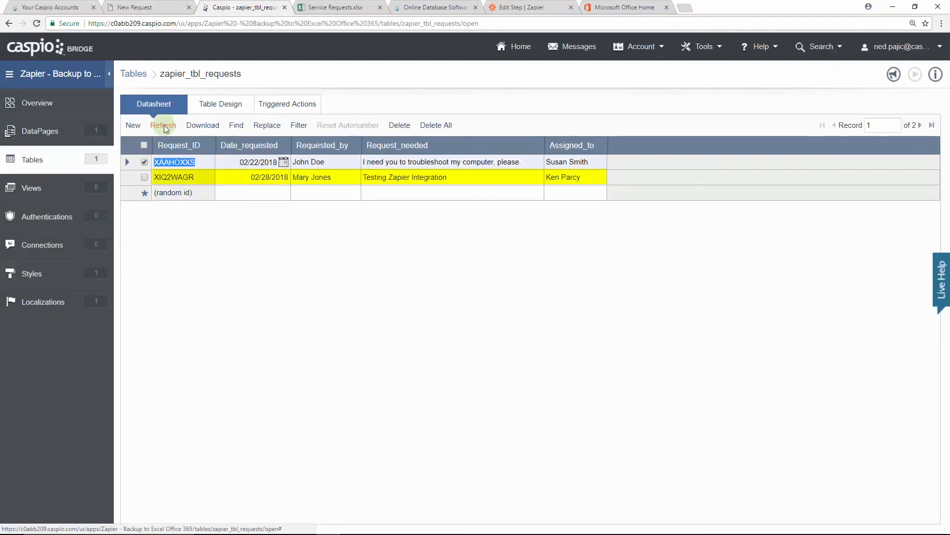
Reload the Service Requests.xlsx spreadsheet in Excel Online to check for the new row
{"action": "key", "text": "ctrl+Tab"}
{"action": "left_click", "coordinate": [36, 23]}
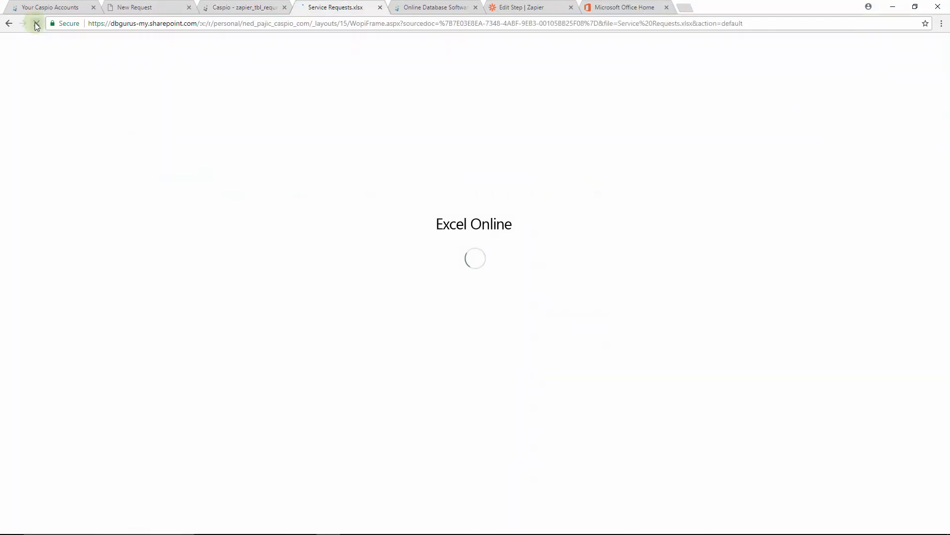